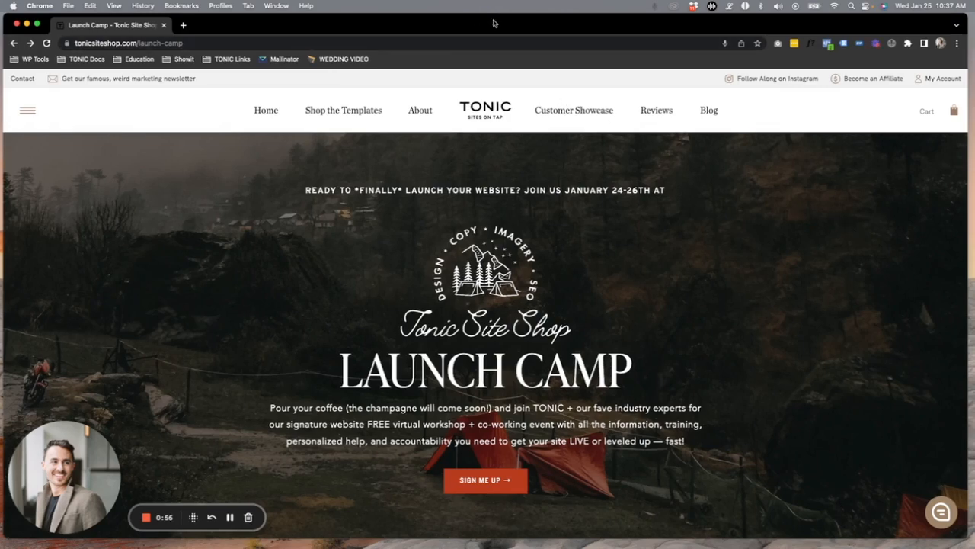
Reveal the desktop and launch ImageOptim
key("F11")
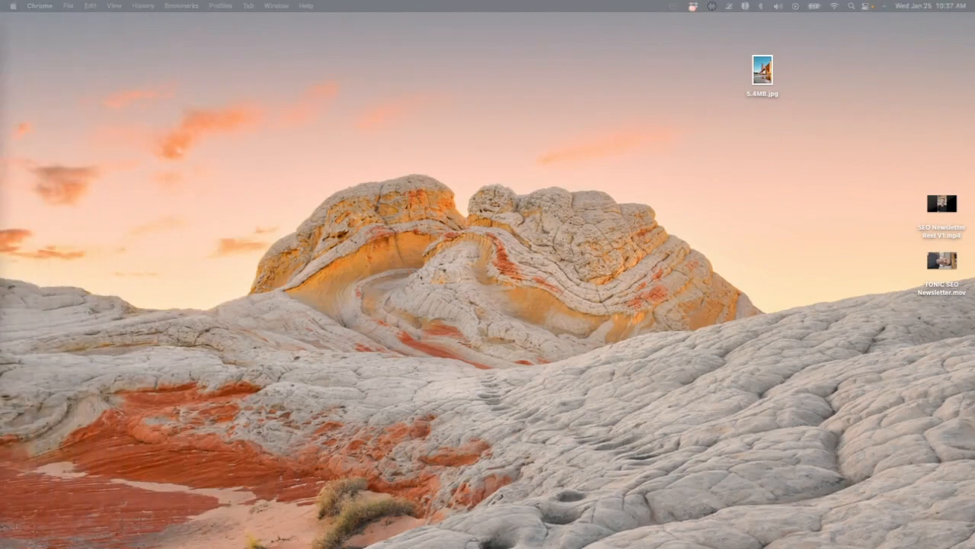
left_click(683, 96)
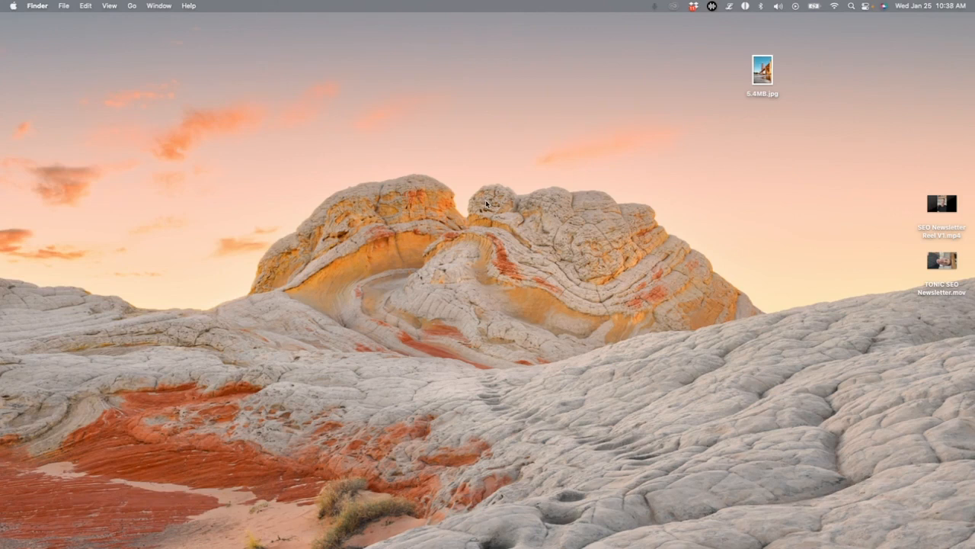
key("super+space")
type("im")
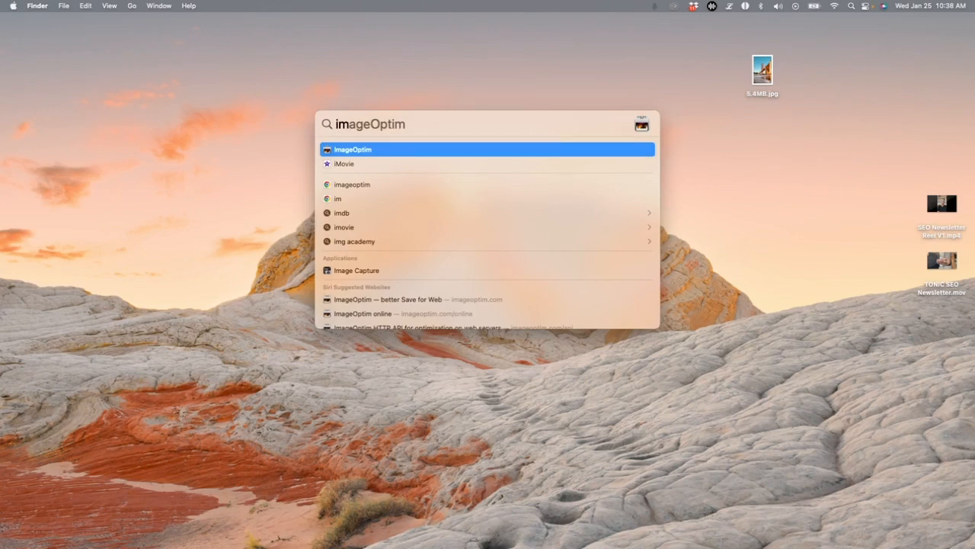
key("Return")
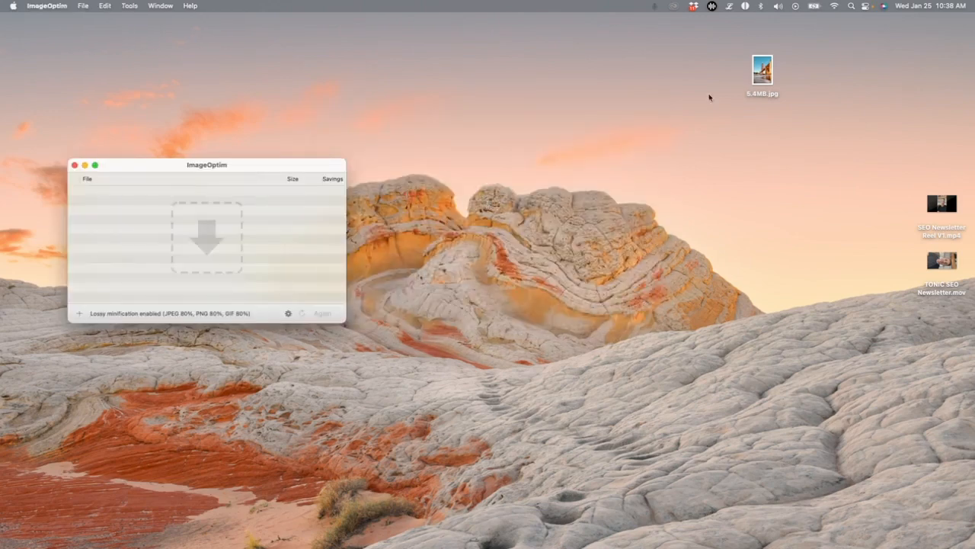
Move 5.4MB.jpg closer to the desktop's centre and examine its pixel dimensions and file size in the file info
left_click_drag(762, 76, 588, 123)
right_click(588, 122)
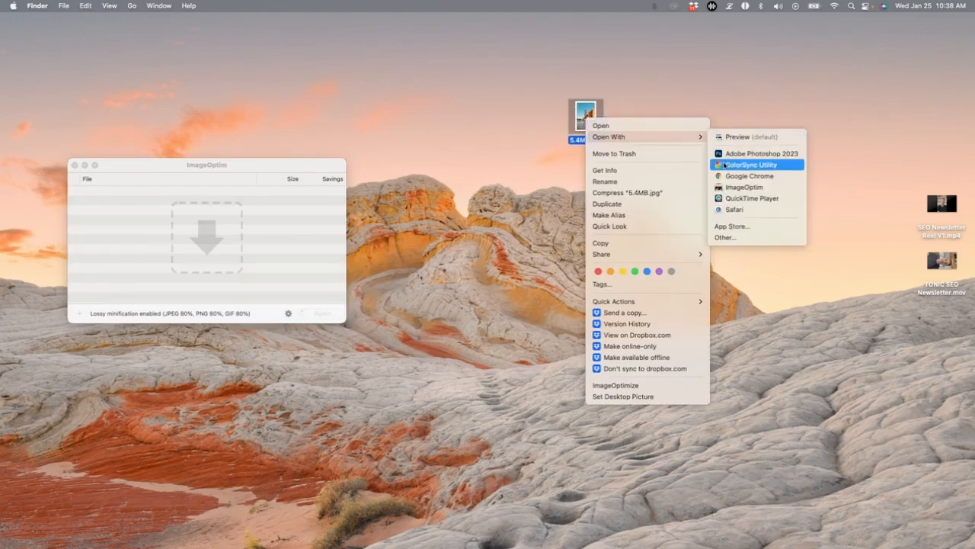
left_click(622, 171)
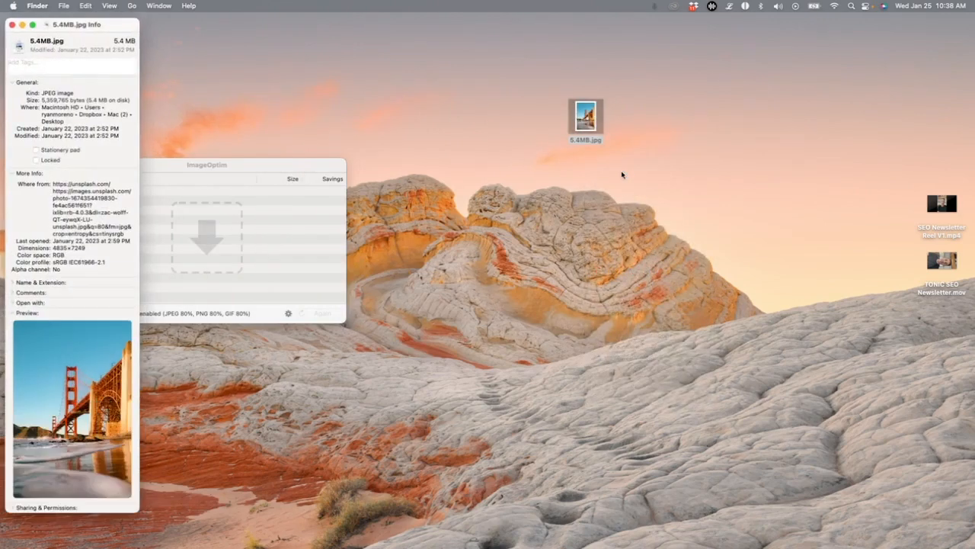
left_click_drag(94, 31, 478, 25)
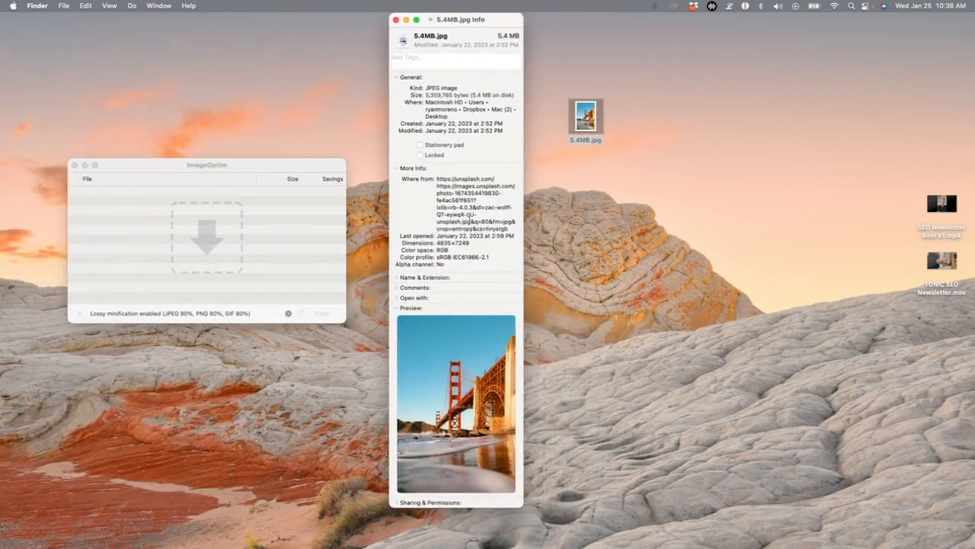
left_click_drag(437, 243, 477, 243)
double_click(476, 94)
left_click_drag(483, 92, 491, 95)
left_click_drag(459, 22, 478, 22)
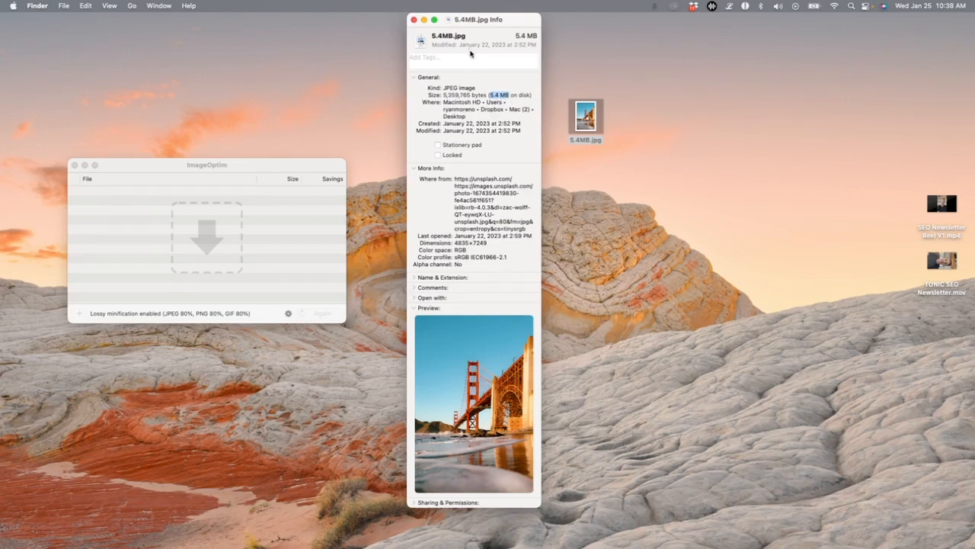
left_click(414, 21)
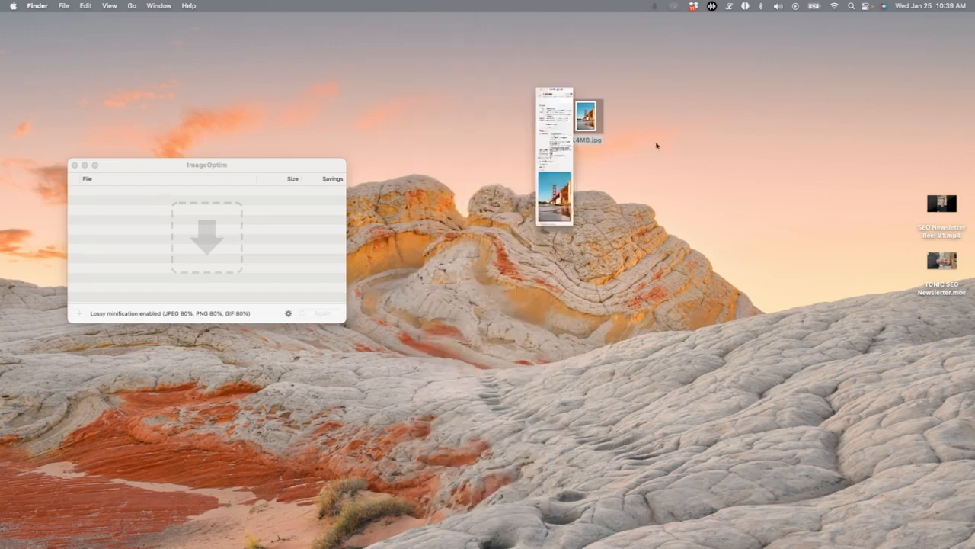
Create a copy of 5.4MB.jpg on the desktop and place it below the original
key("super+v")
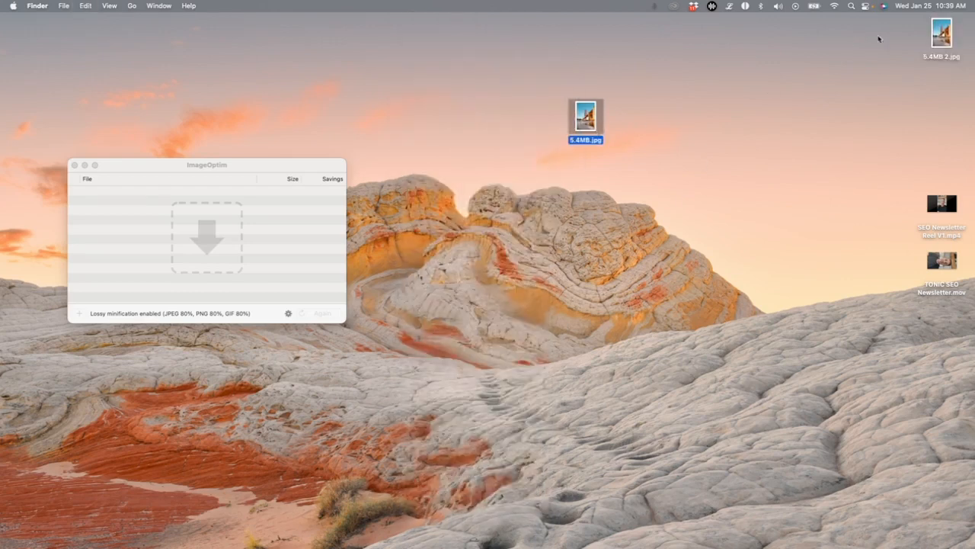
left_click_drag(939, 35, 563, 237)
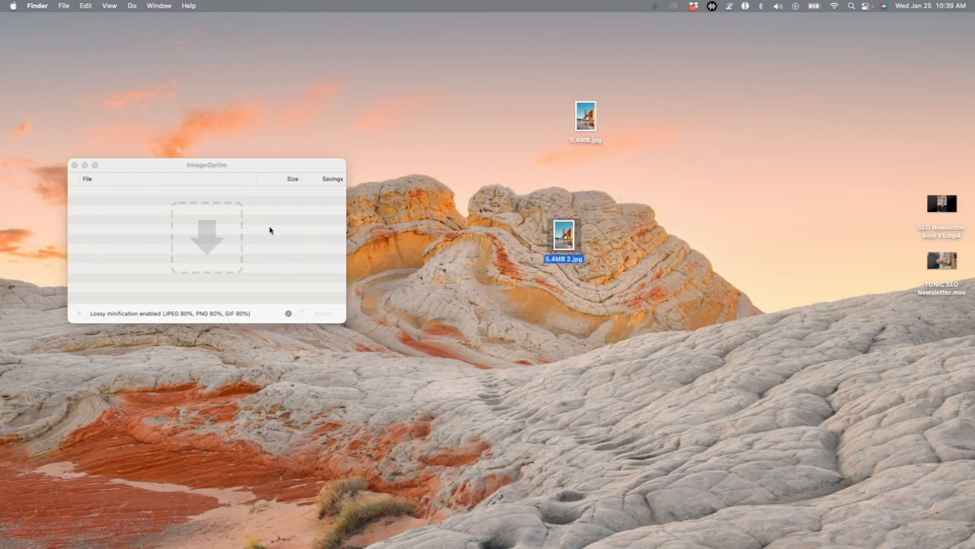
Move the ImageOptim window nearer to the images and review its lossy quality preferences for JPEG, PNG and GIF
left_click(246, 165)
left_click_drag(224, 165, 314, 144)
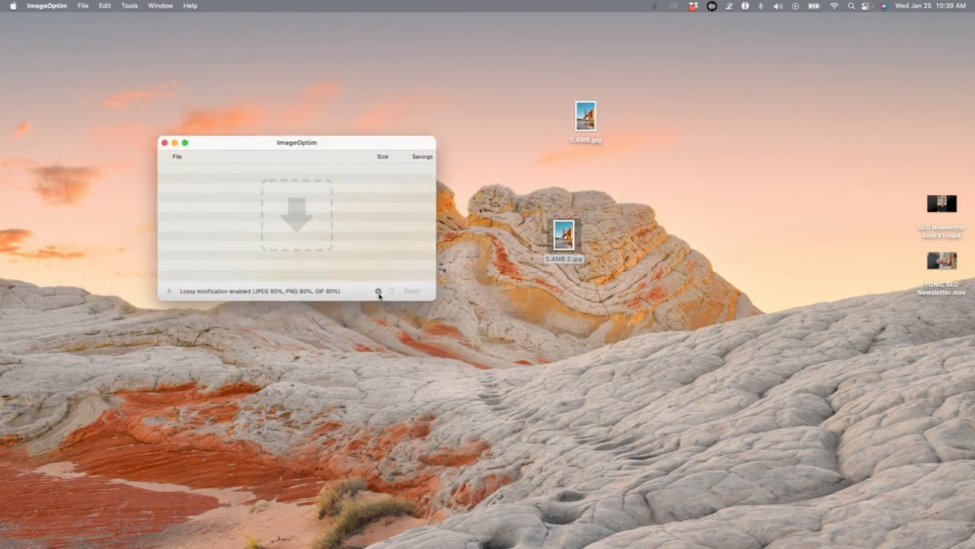
left_click(379, 292)
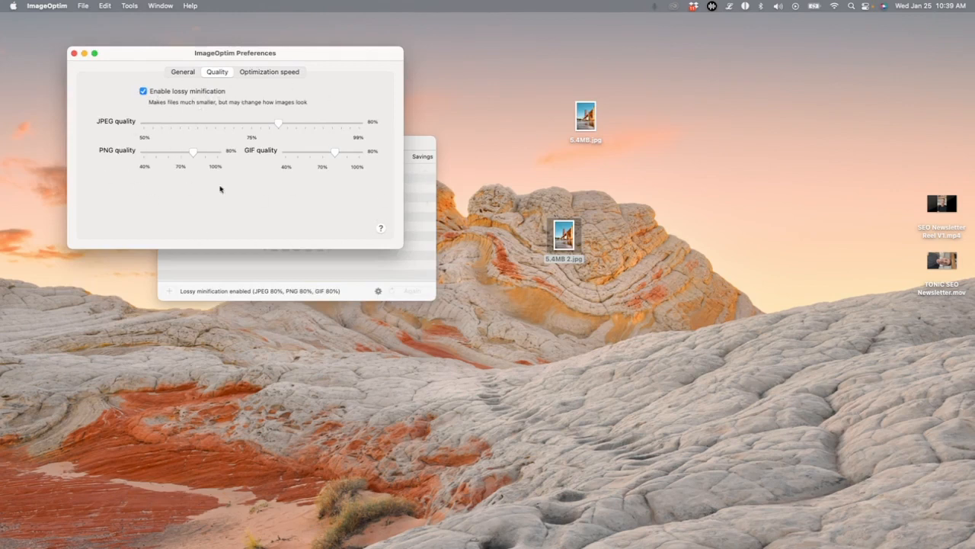
left_click(74, 54)
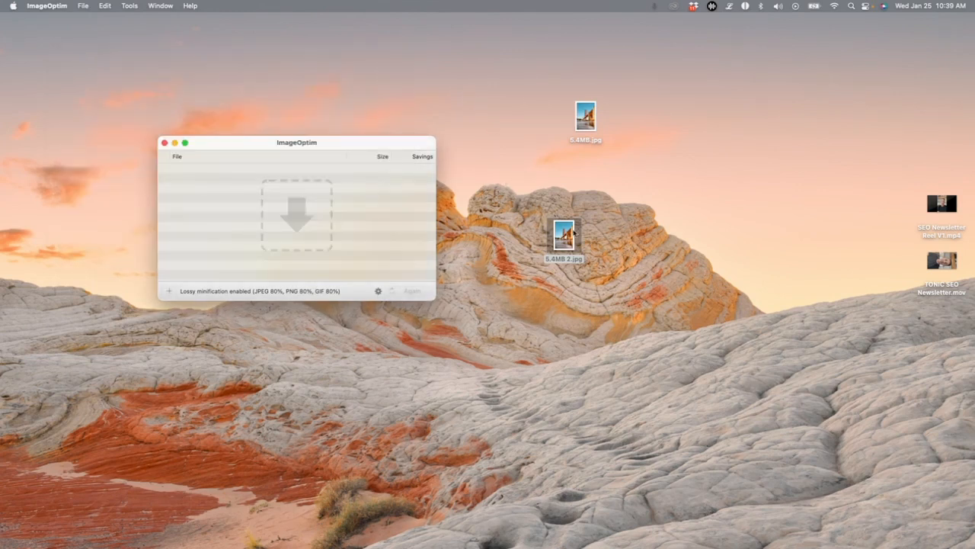
Compress 5.4MB 2.jpg with ImageOptim and check its reduced file size in the file info
left_click_drag(565, 240, 344, 231)
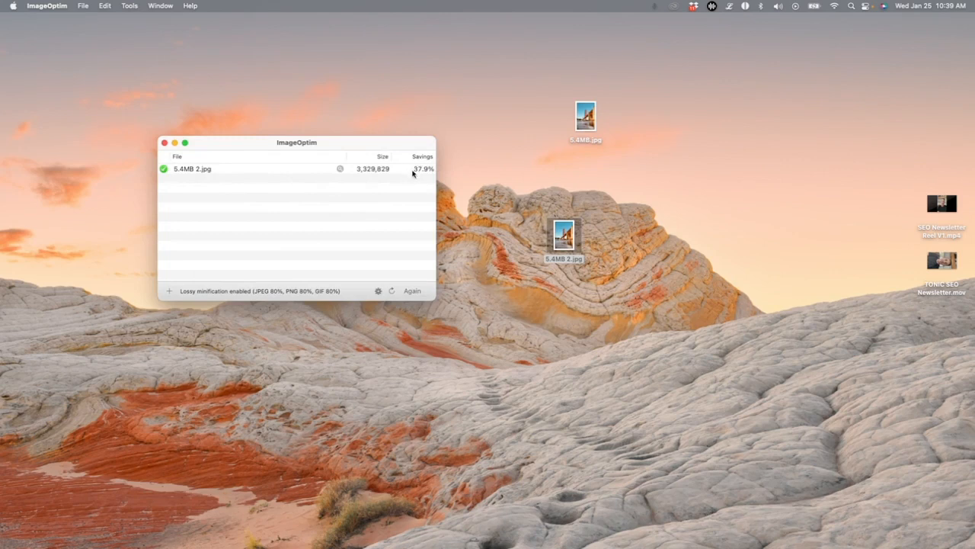
left_click(527, 241)
right_click(561, 234)
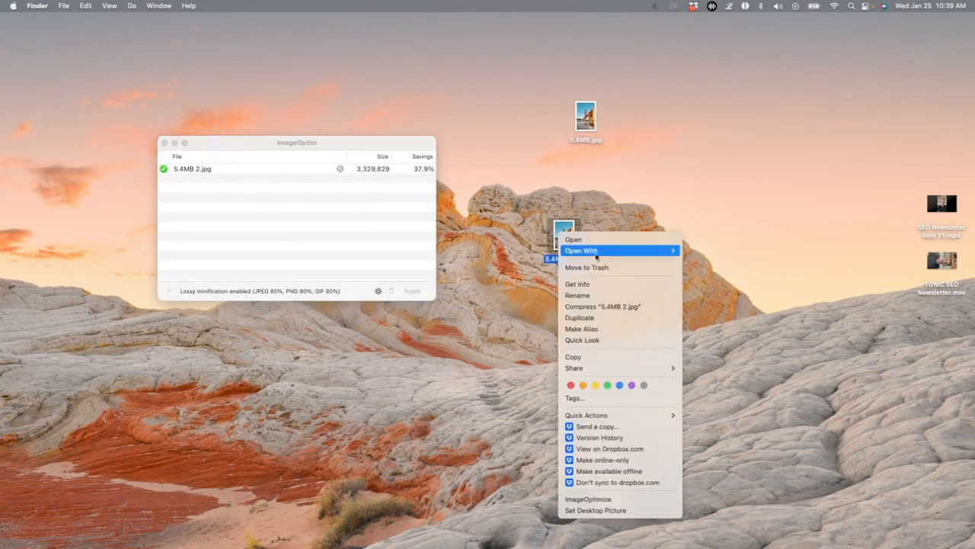
left_click(598, 283)
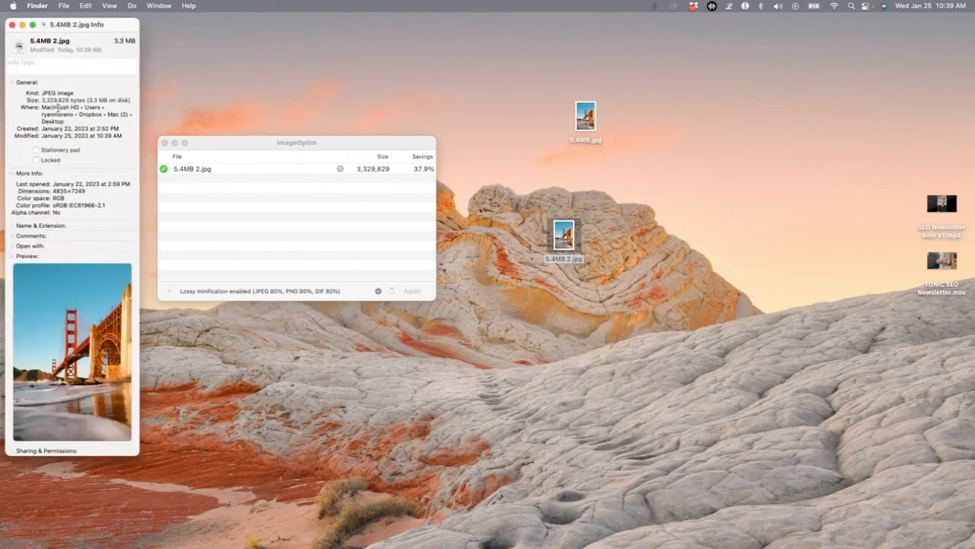
left_click_drag(88, 100, 107, 100)
left_click(11, 24)
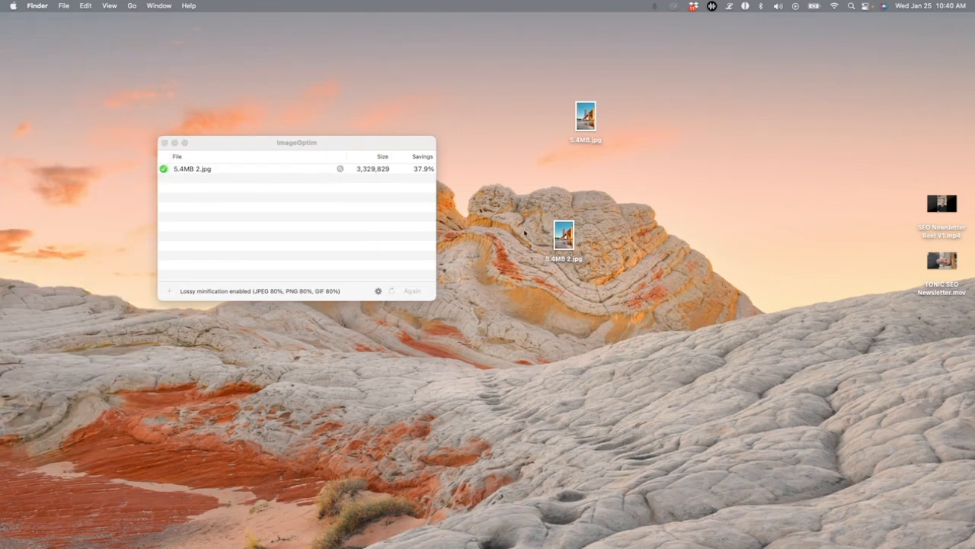
Move 5.4MB 2.jpg aside and place another copy of 5.4MB.jpg below the original
left_click(565, 236)
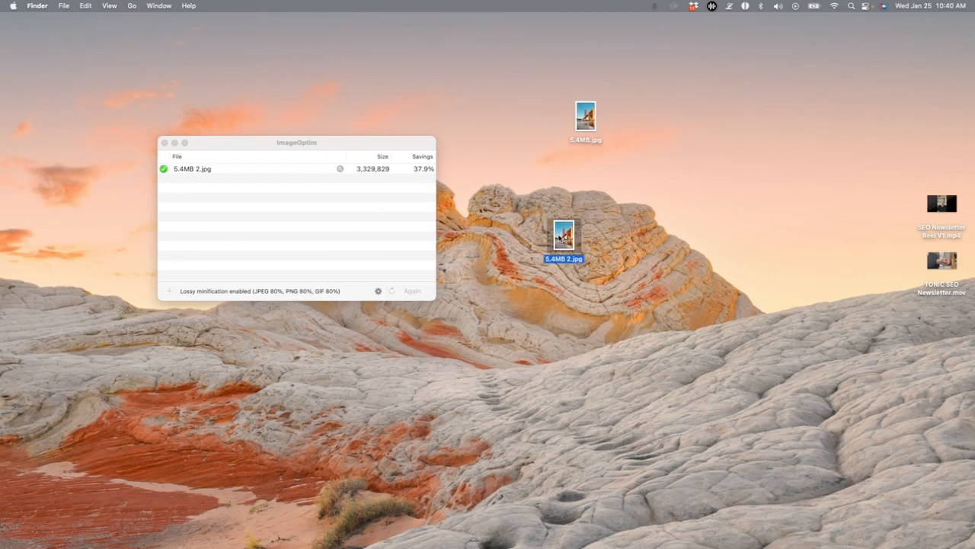
left_click_drag(565, 236, 922, 95)
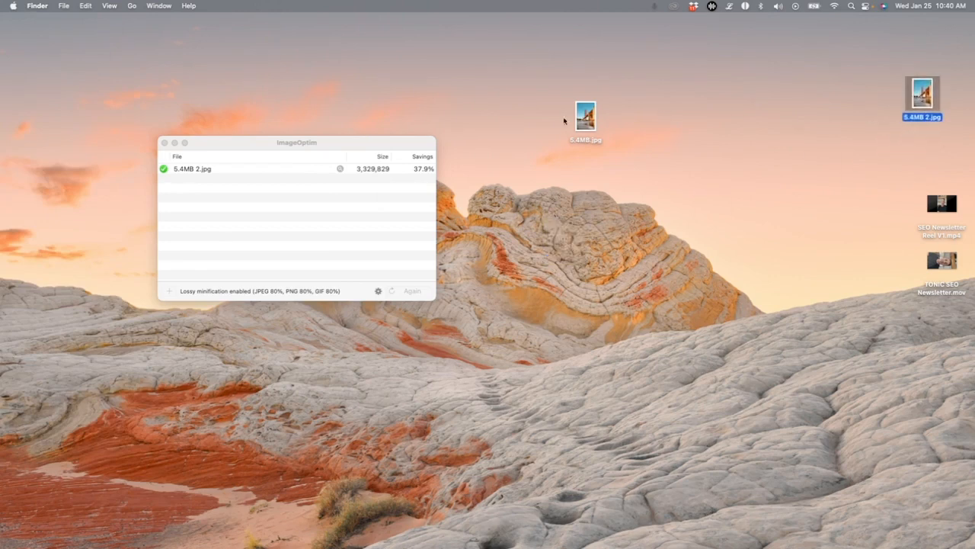
left_click(593, 116)
key("super+v")
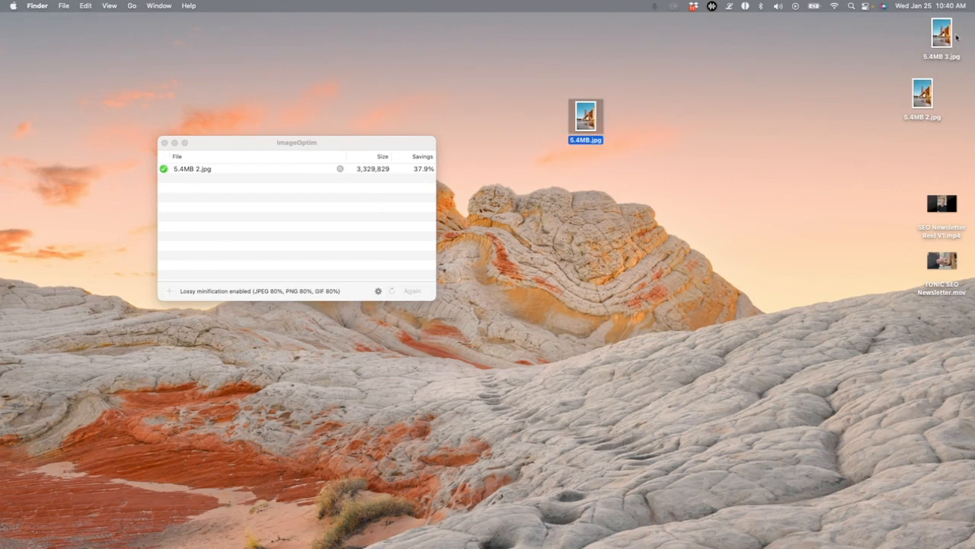
left_click_drag(946, 37, 575, 228)
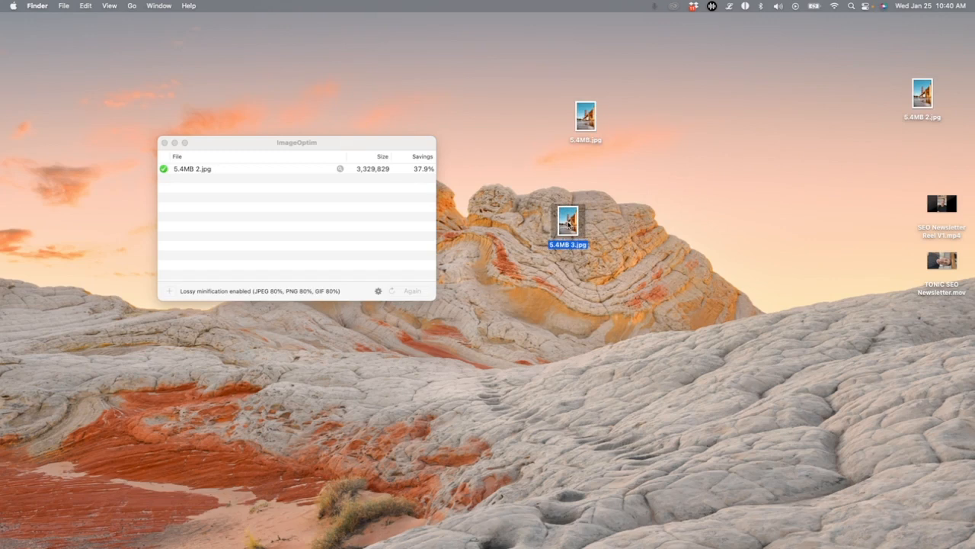
Open 5.4MB 3.jpg in Preview, resize it proportionally to a width of 1600 pixels, and close it
right_click(570, 223)
mouse_move(594, 239)
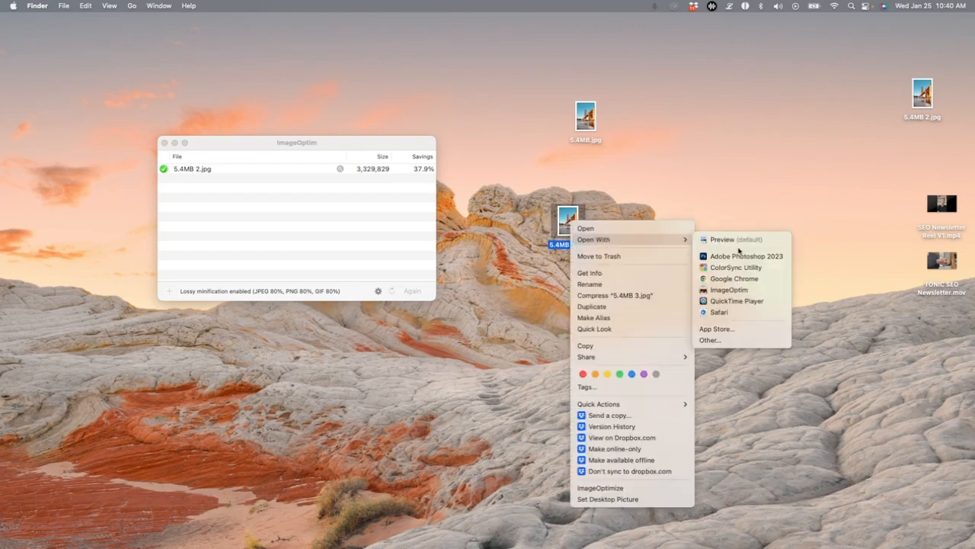
left_click(724, 241)
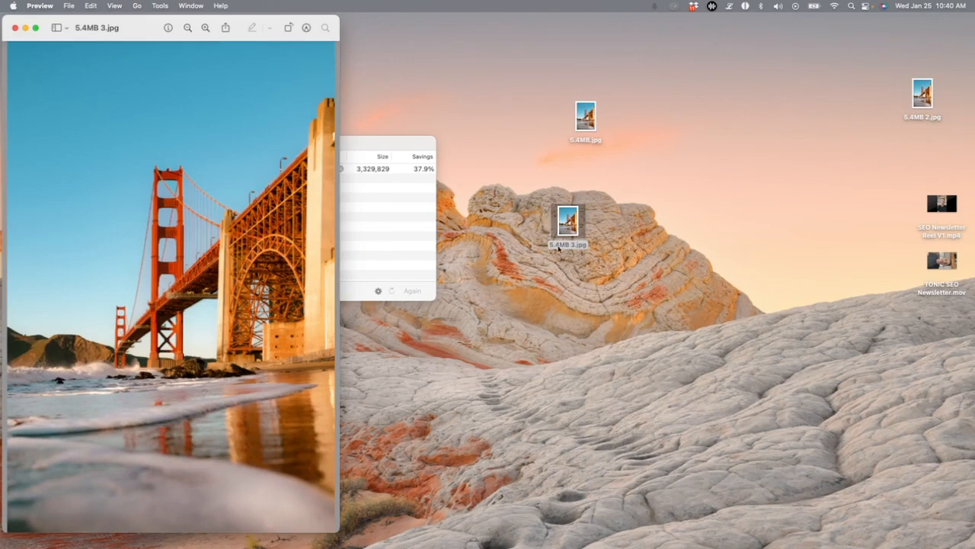
left_click(160, 5)
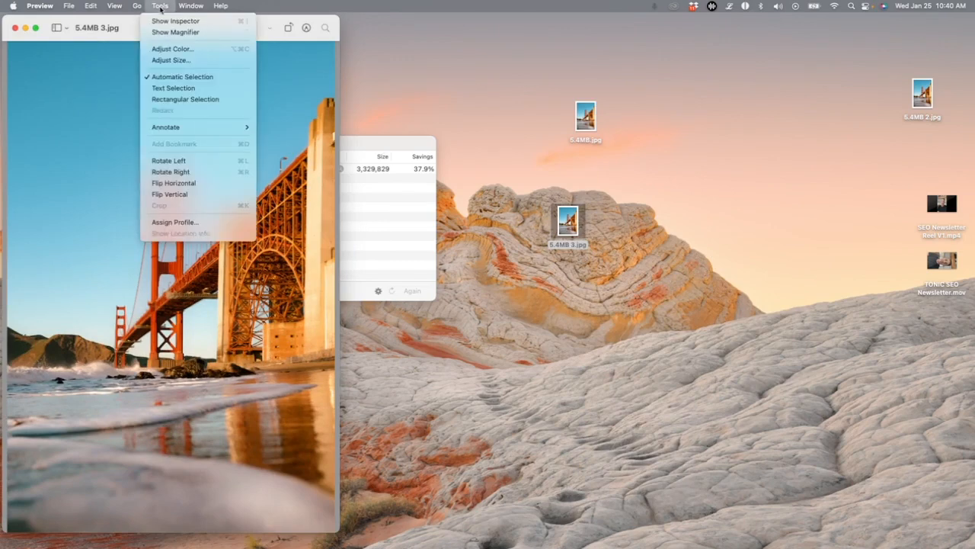
left_click(172, 61)
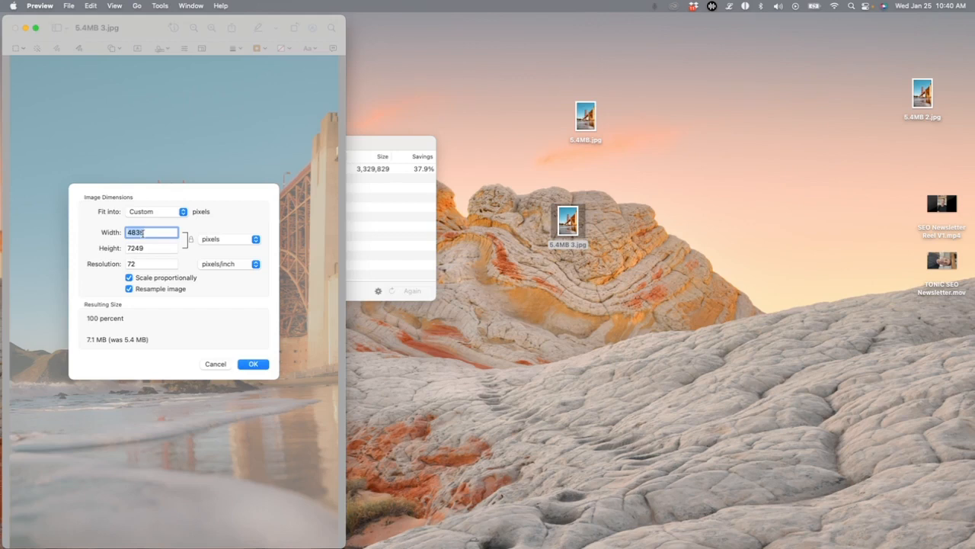
type("1600")
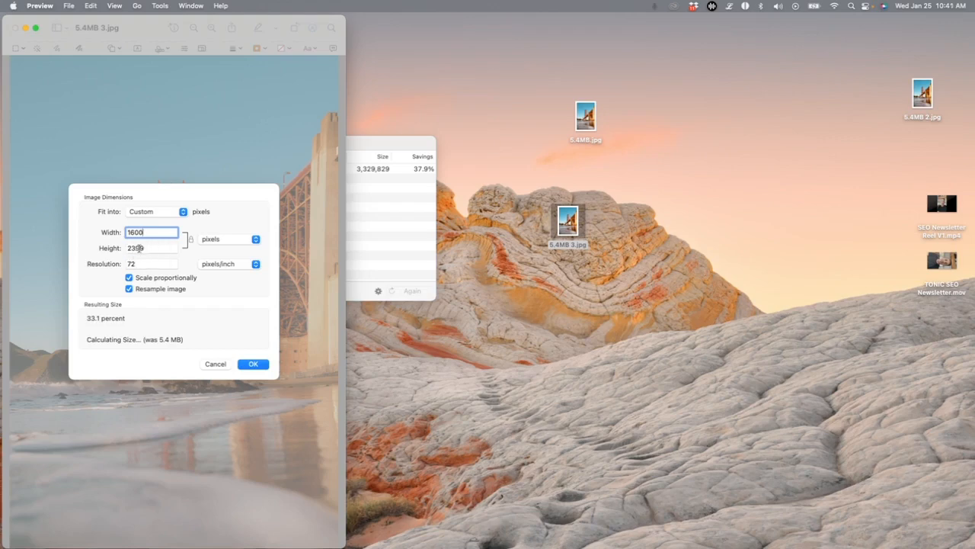
left_click(249, 364)
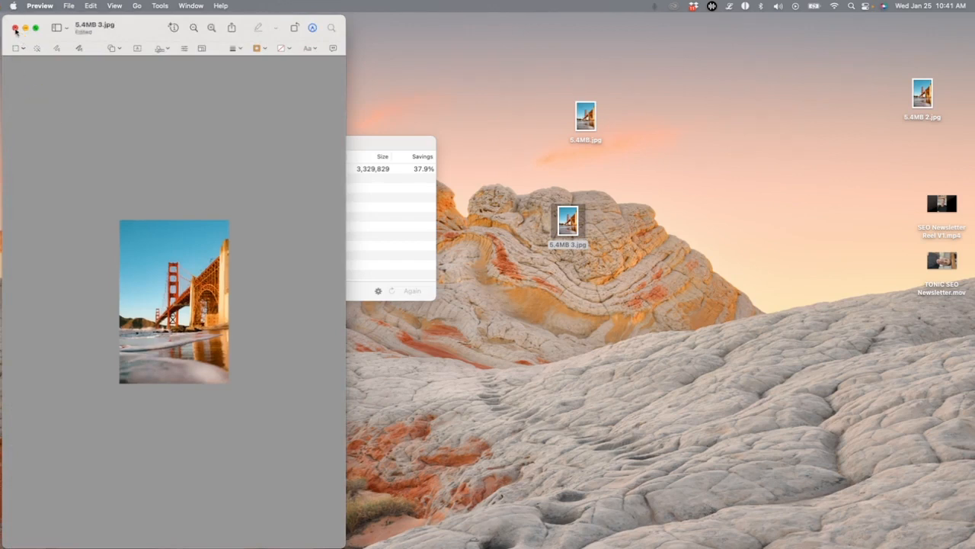
left_click(15, 29)
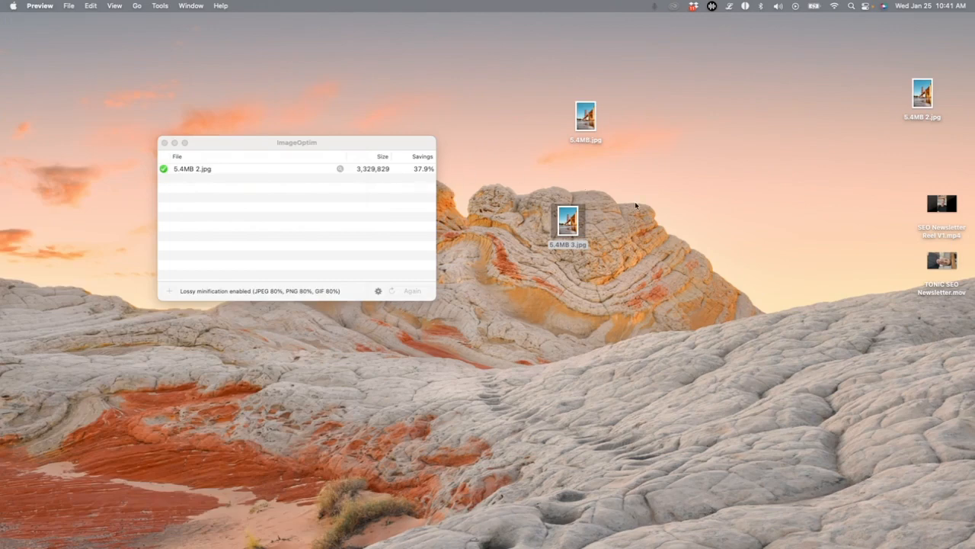
Check the pixel dimensions and file size of the resized 5.4MB 3.jpg in its file info
left_click(570, 221)
right_click(571, 219)
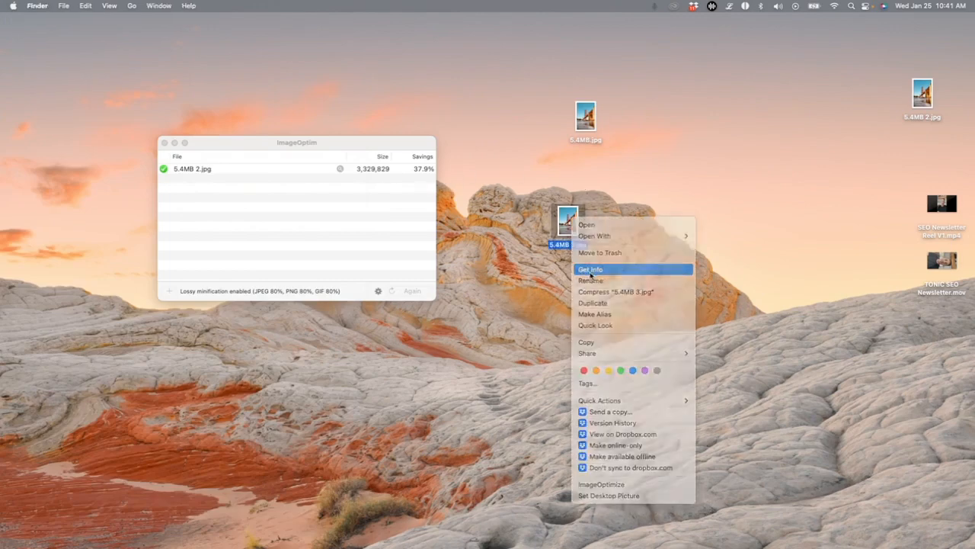
left_click(590, 269)
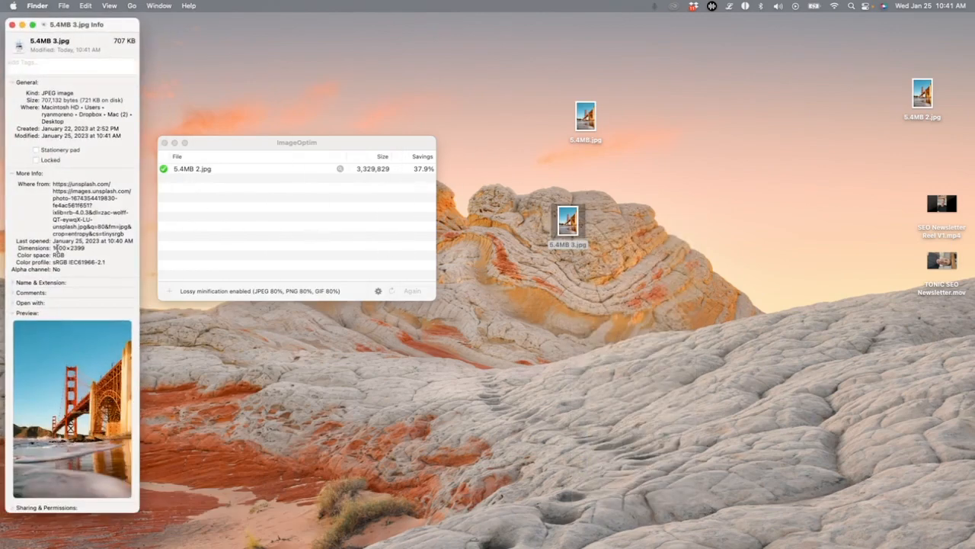
left_click_drag(54, 248, 86, 247)
left_click_drag(80, 99, 99, 99)
left_click(12, 25)
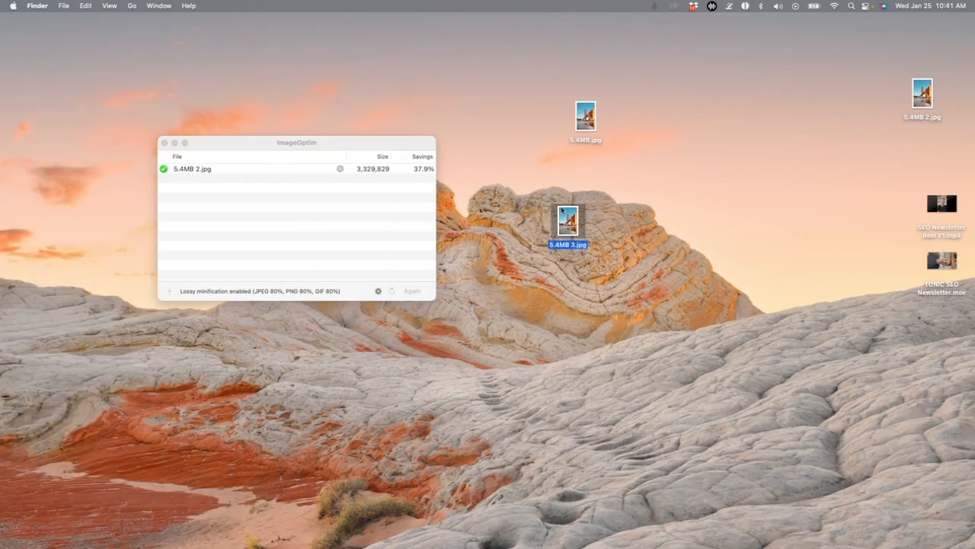
Compress the resized 5.4MB 3.jpg with ImageOptim and open its file info
left_click_drag(569, 219, 359, 211)
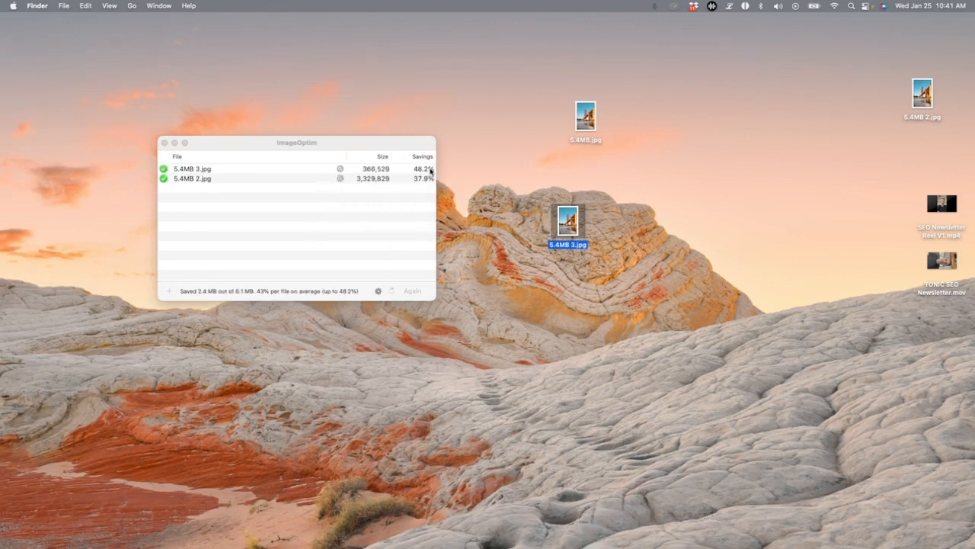
right_click(568, 217)
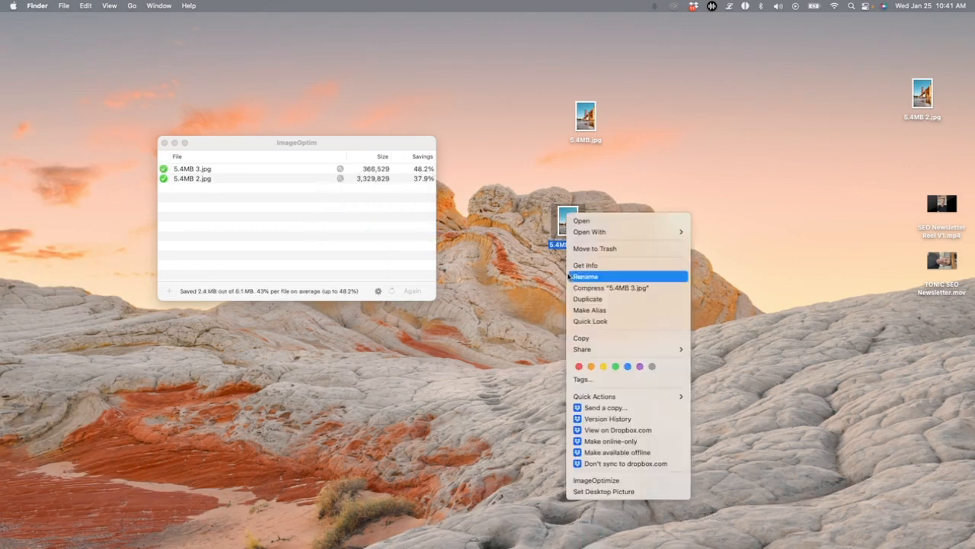
left_click(575, 266)
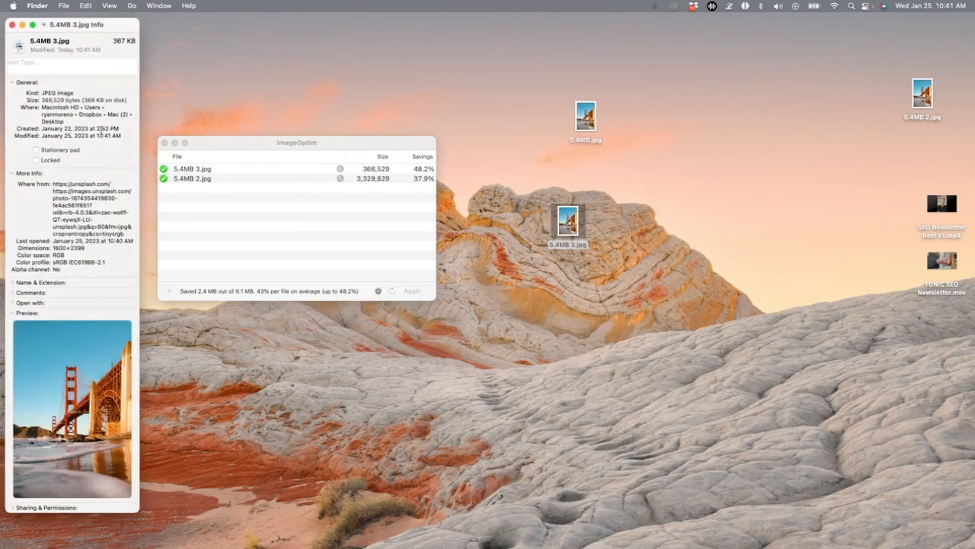
Check the compressed image's size on disk in the 5.4MB 3.jpg file info, and close the info window
left_click_drag(84, 100, 100, 99)
left_click_drag(86, 31, 774, 80)
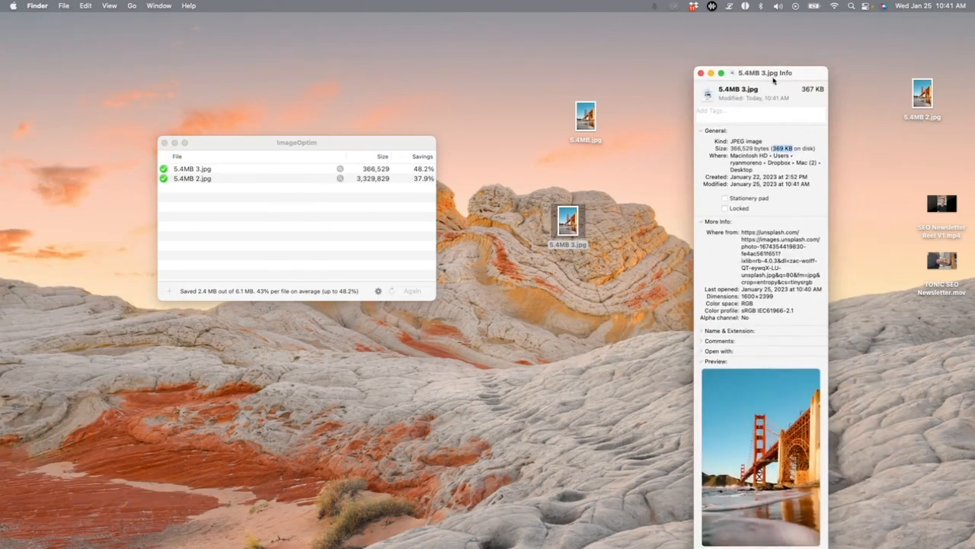
left_click(701, 73)
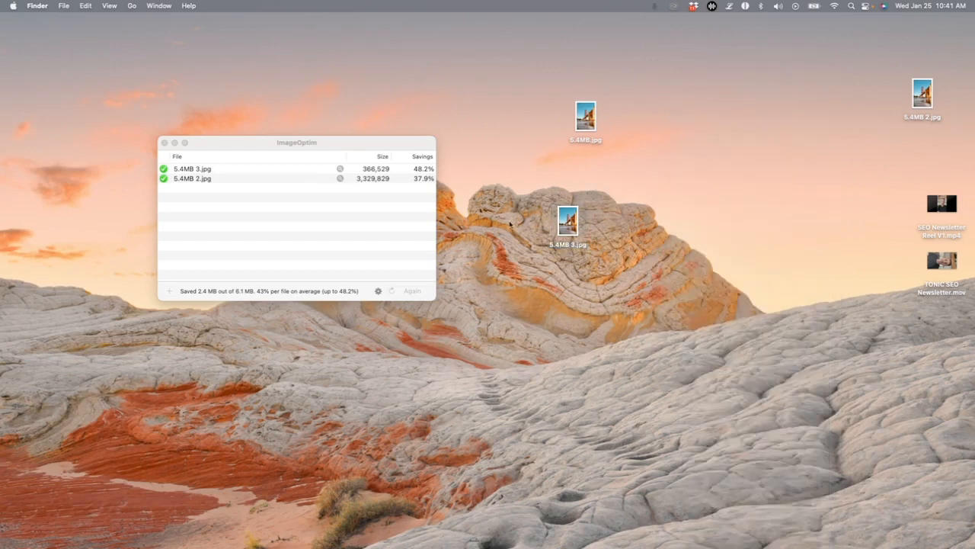
Close the ImageOptim window and open the original 5.4MB.jpg in Preview from a new spot on the desktop
left_click(166, 143)
left_click_drag(583, 114, 132, 94)
double_click(134, 95)
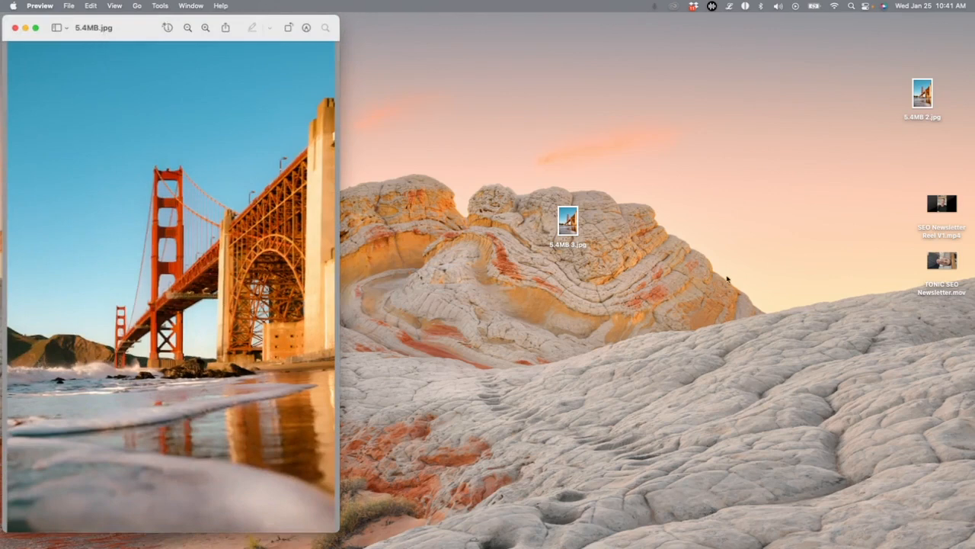
Open the compressed 5.4MB 3.jpg in Preview and place its window side by side with the original 5.4MB.jpg
left_click(557, 221)
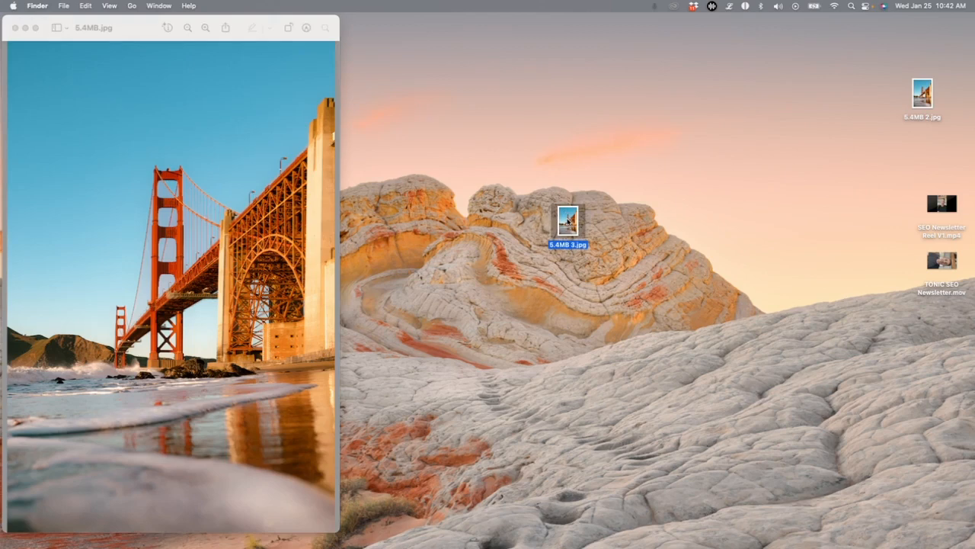
double_click(568, 221)
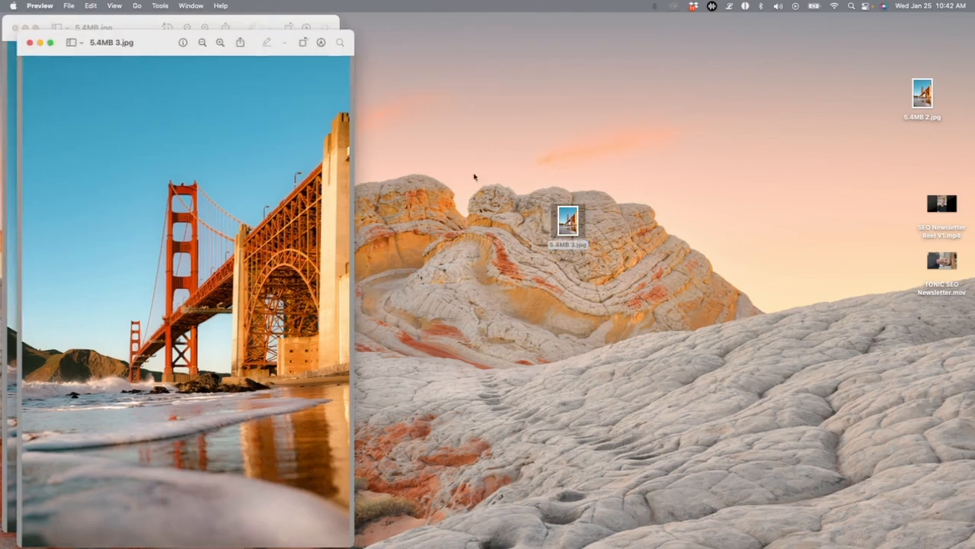
left_click_drag(145, 39, 465, 31)
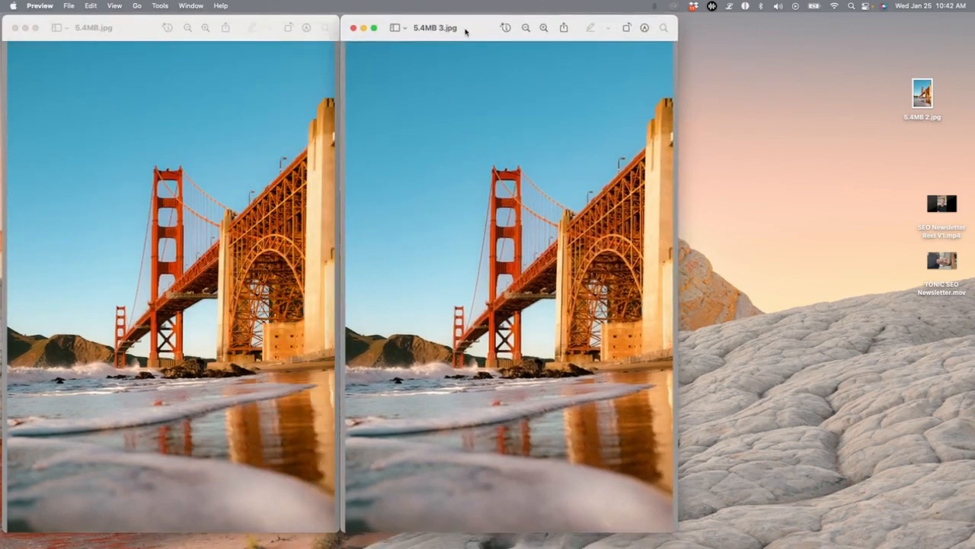